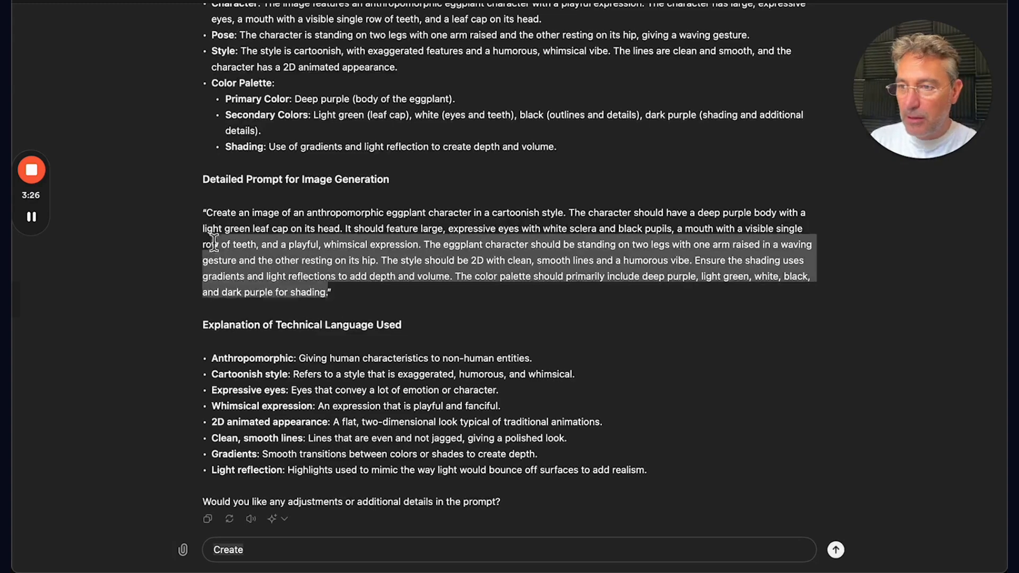
Step: Copy the detailed image-generation prompt from the reply and paste it into the message box in place of the draft text
drag(212, 232, 210, 218)
key(super+c)
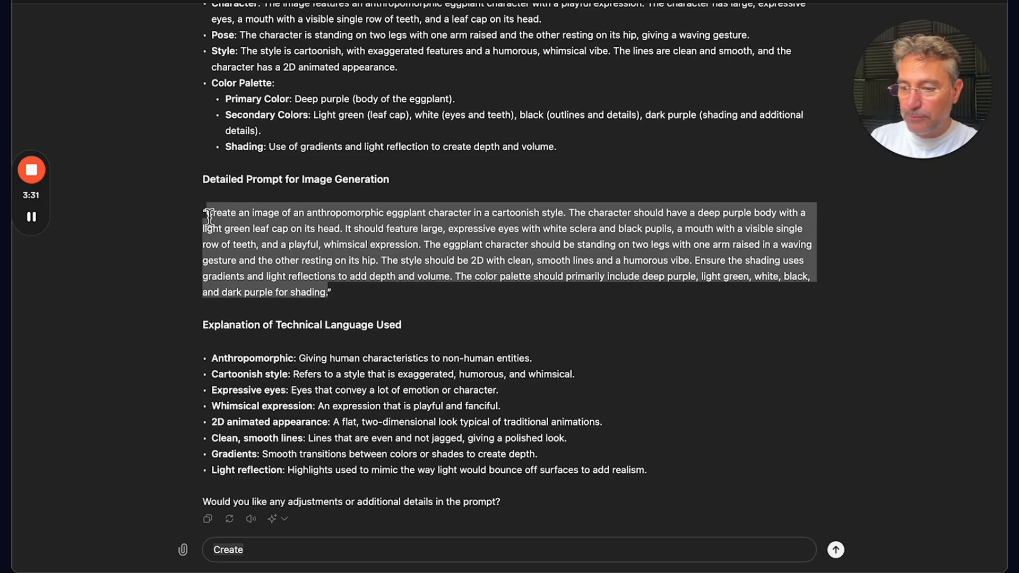
double_click(317, 553)
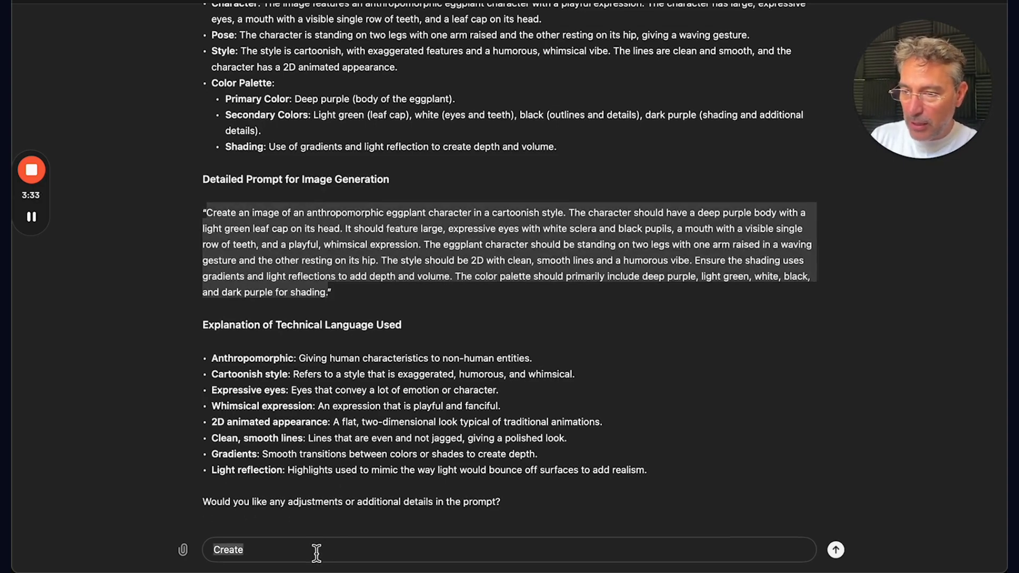
key(super+v)
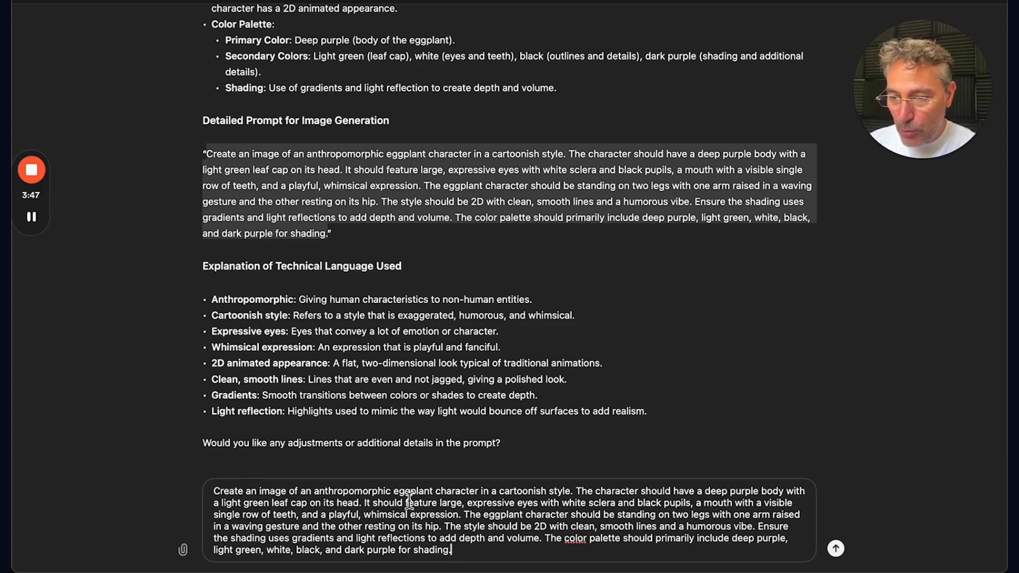
Step: Replace the word eggplant with carrot in the first sentence of the pasted prompt
key(super+a)
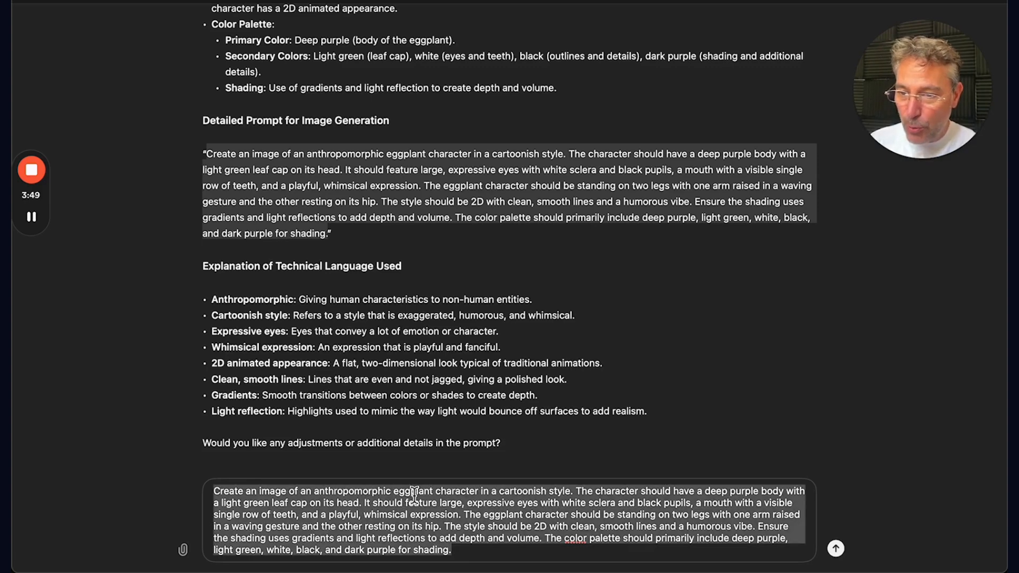
click(413, 493)
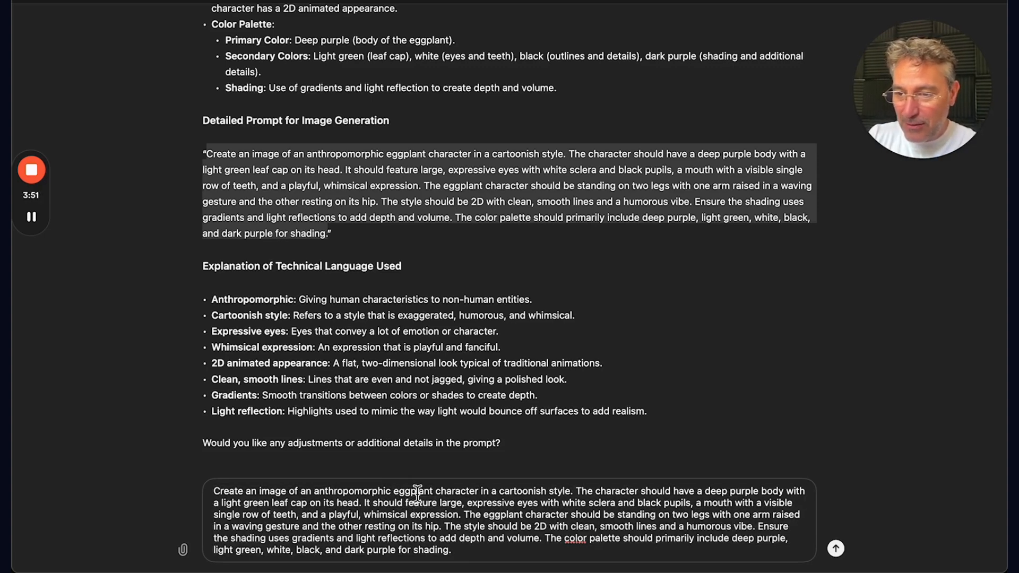
double_click(417, 492)
text(carror)
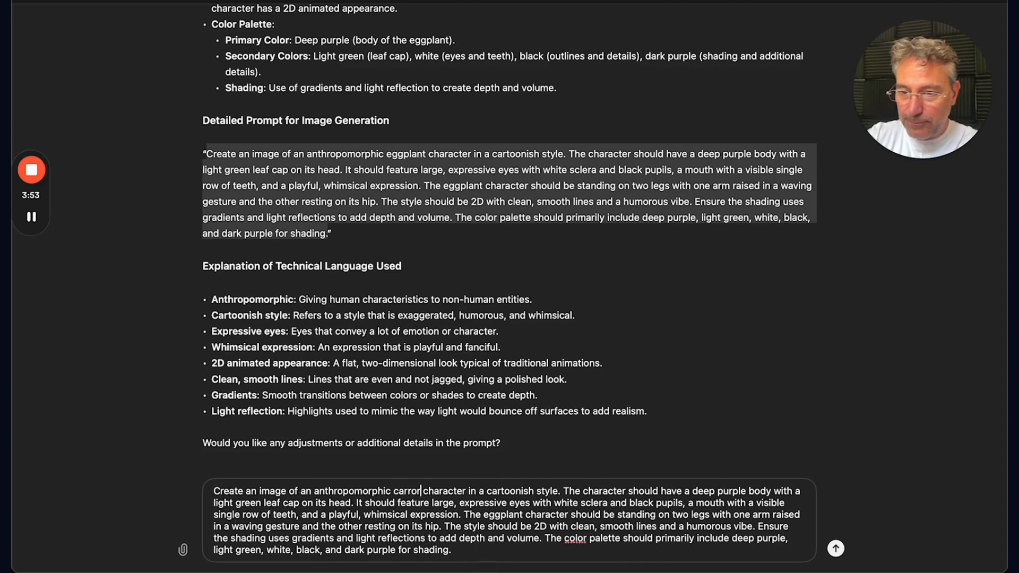
click(456, 491)
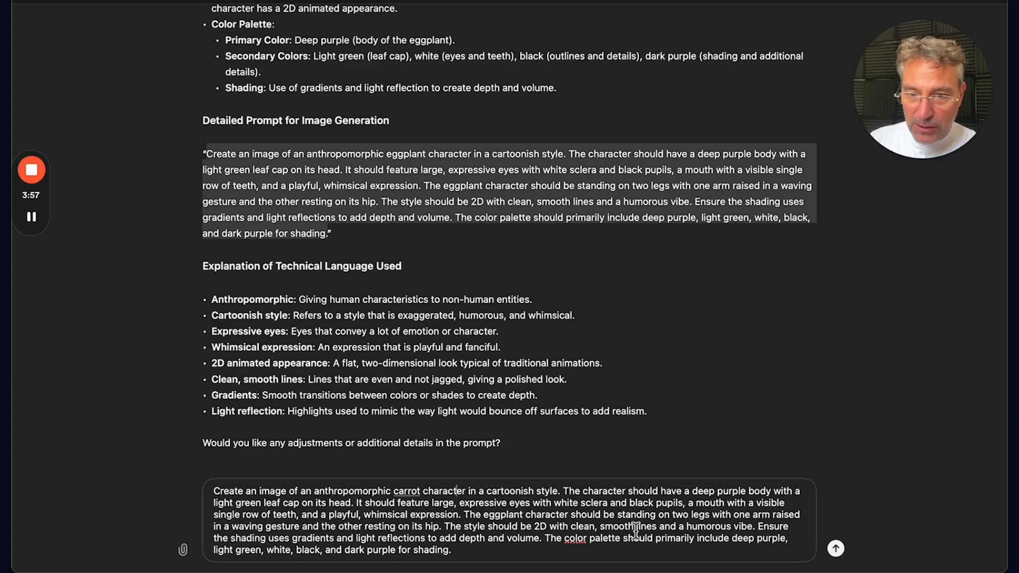
Step: Set the body colour to deep orange and describe the mouth as wide open in the prompt
double_click(730, 492)
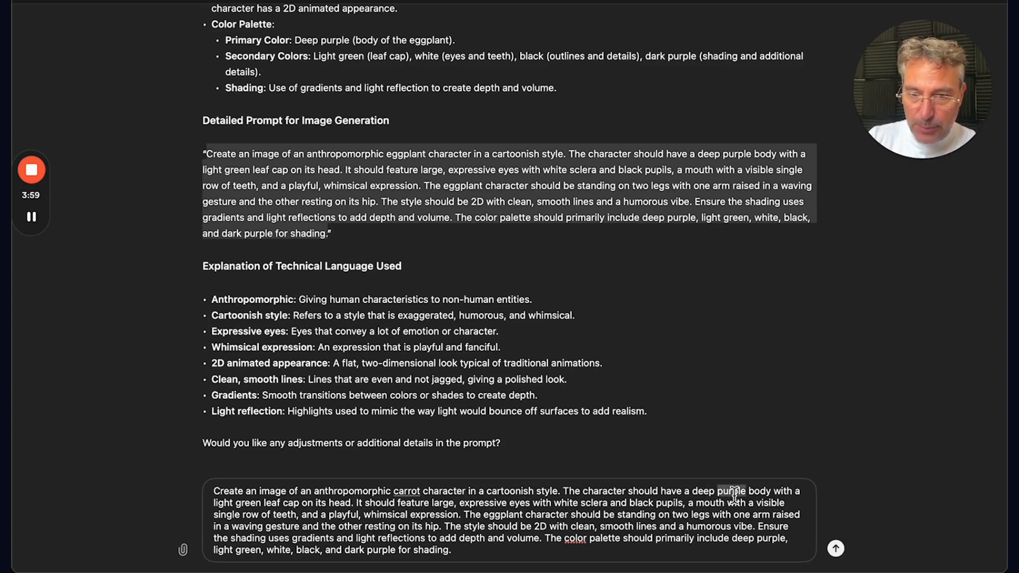
text(orange)
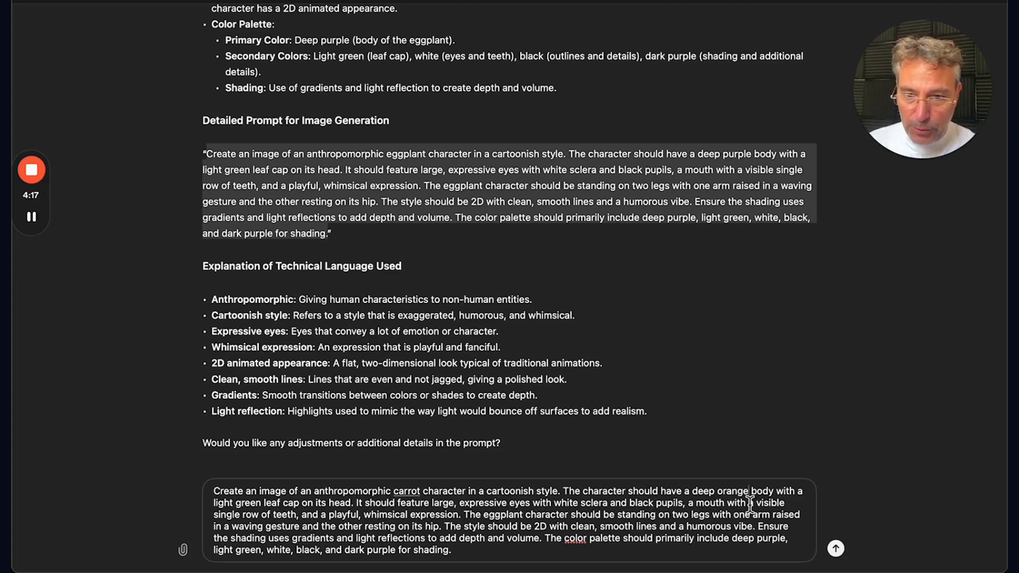
click(696, 502)
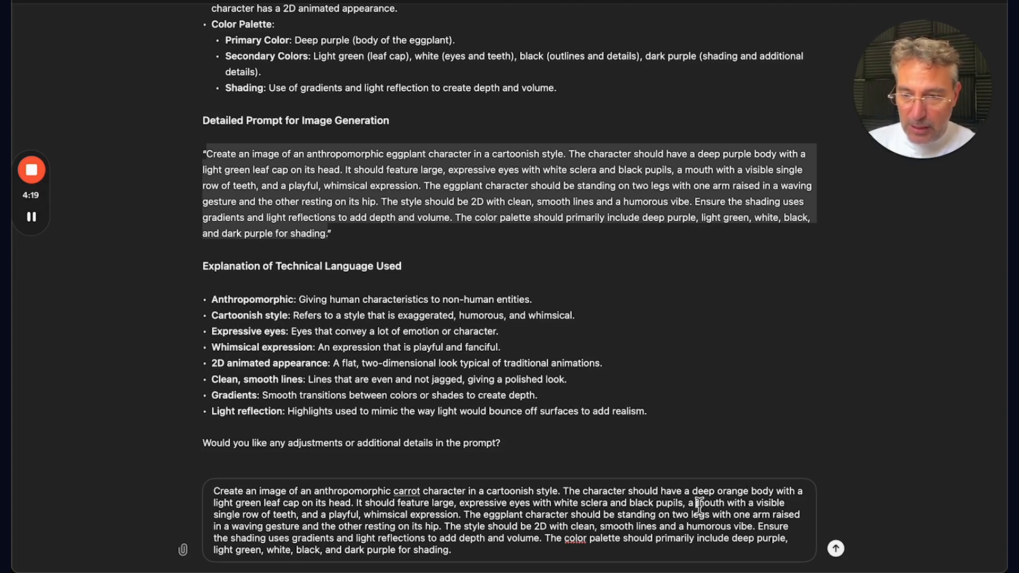
text(wide open)
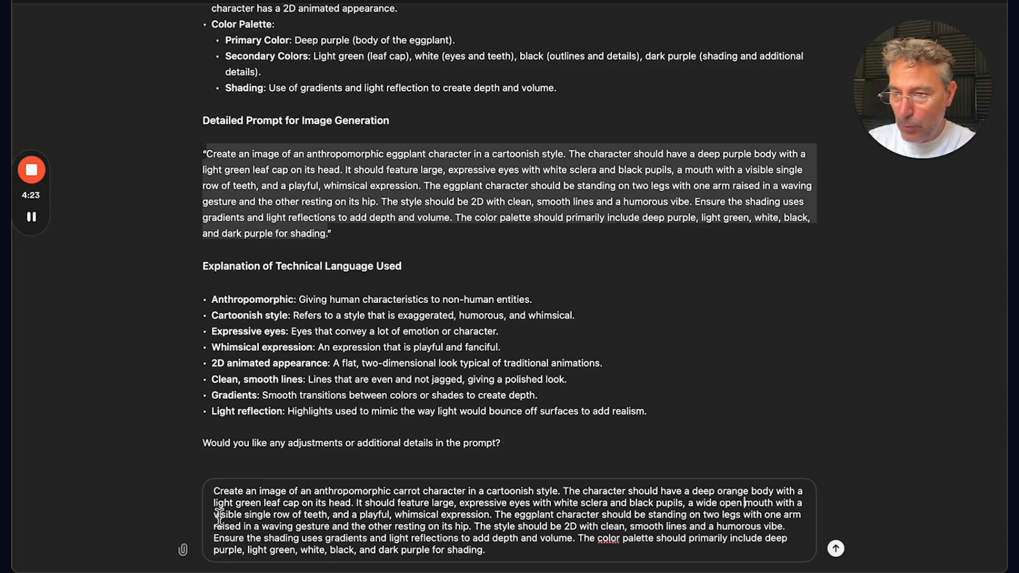
Step: Change the teeth description from a visible single row to two rows of teeth
drag(214, 514, 271, 517)
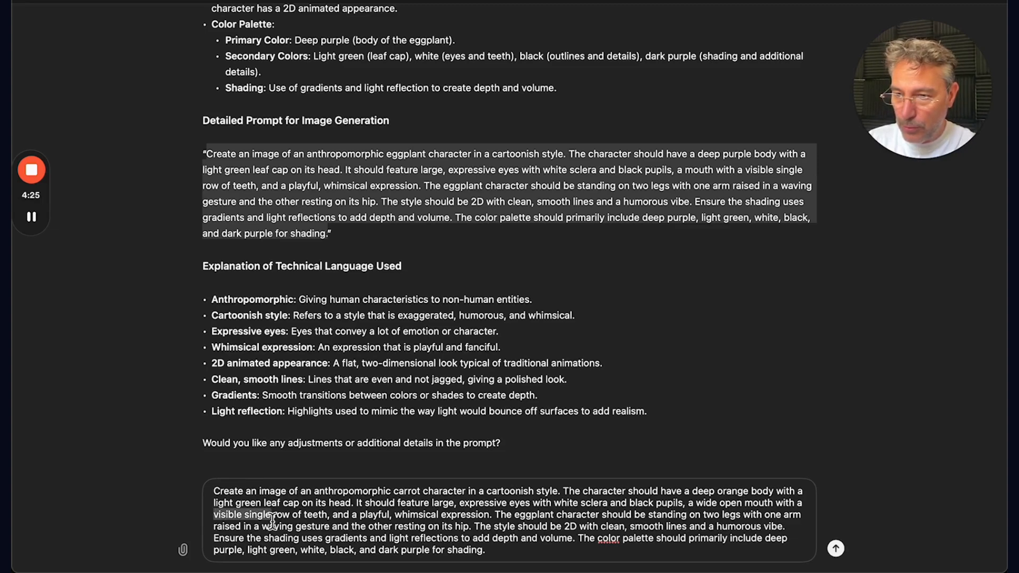
text(two)
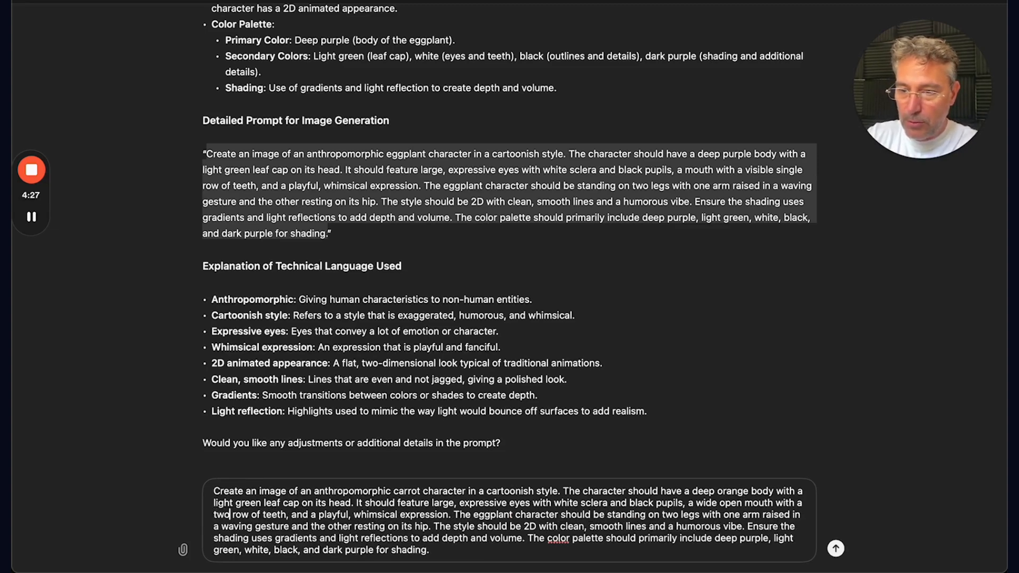
key(Right)
key(Right)
key(Right)
key(Right)
text(s)
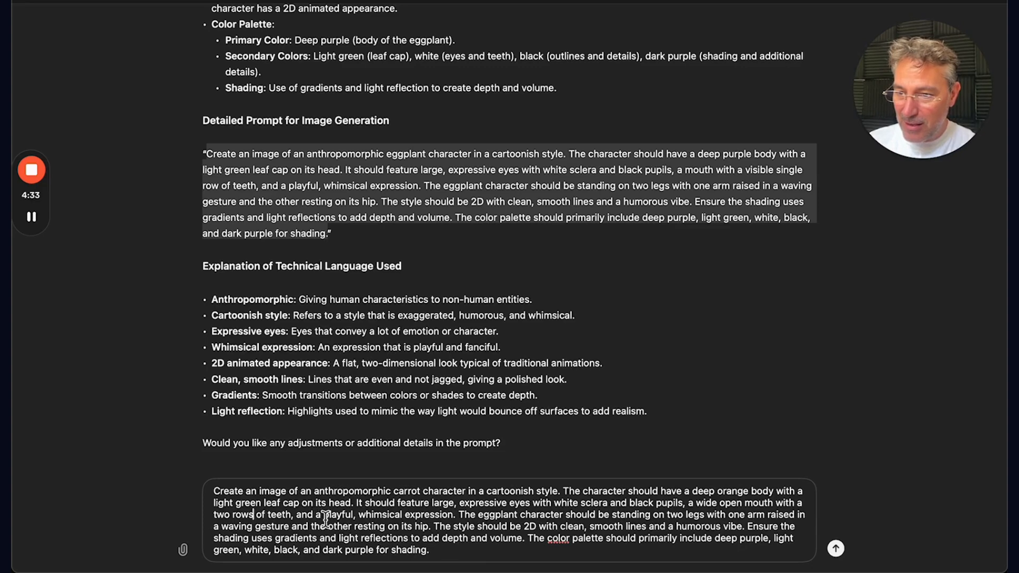
Step: Replace the playful, whimsical expression with a naughty expression in the prompt
drag(324, 515, 409, 515)
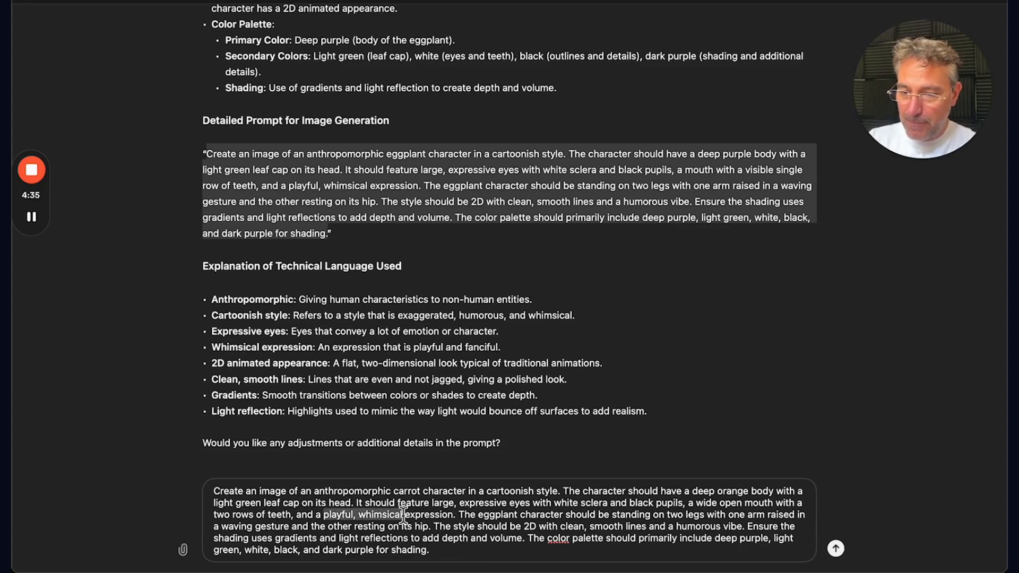
text(naughty)
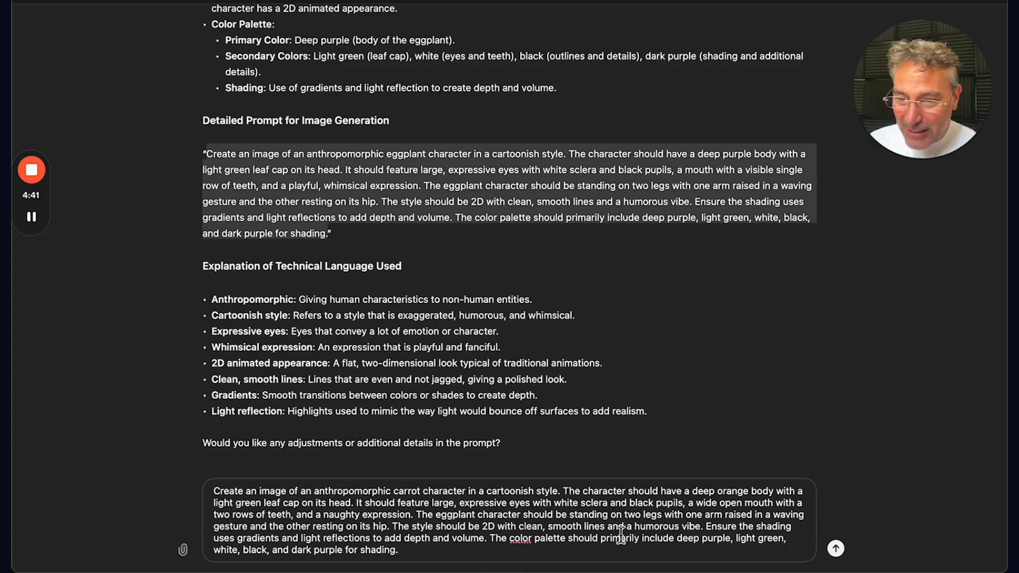
click(664, 516)
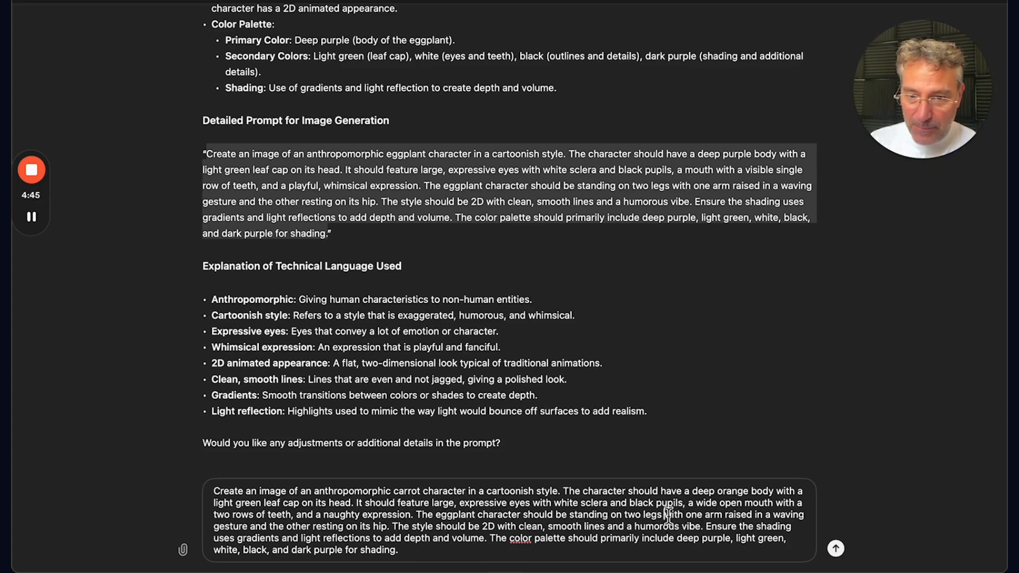
drag(565, 538, 511, 538)
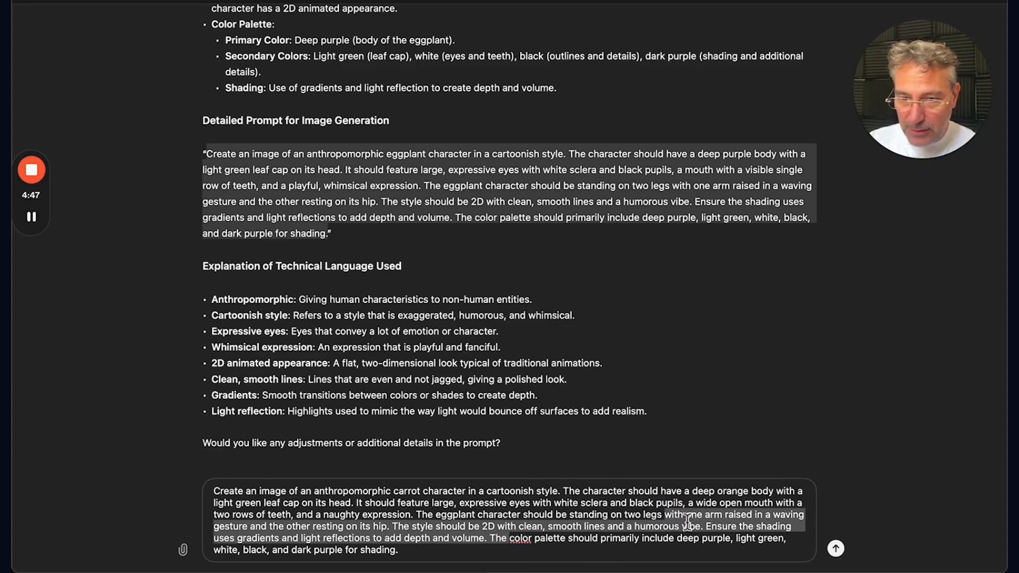
Step: Replace the raised-arm pose with the character standing on two legs playing a guitar
click(666, 514)
drag(666, 514, 387, 531)
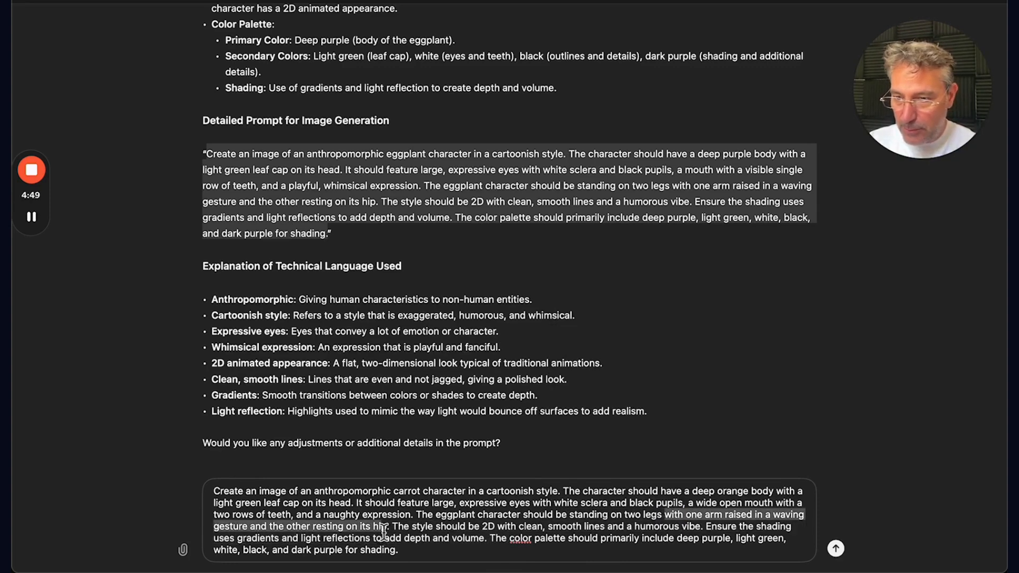
text(playing a)
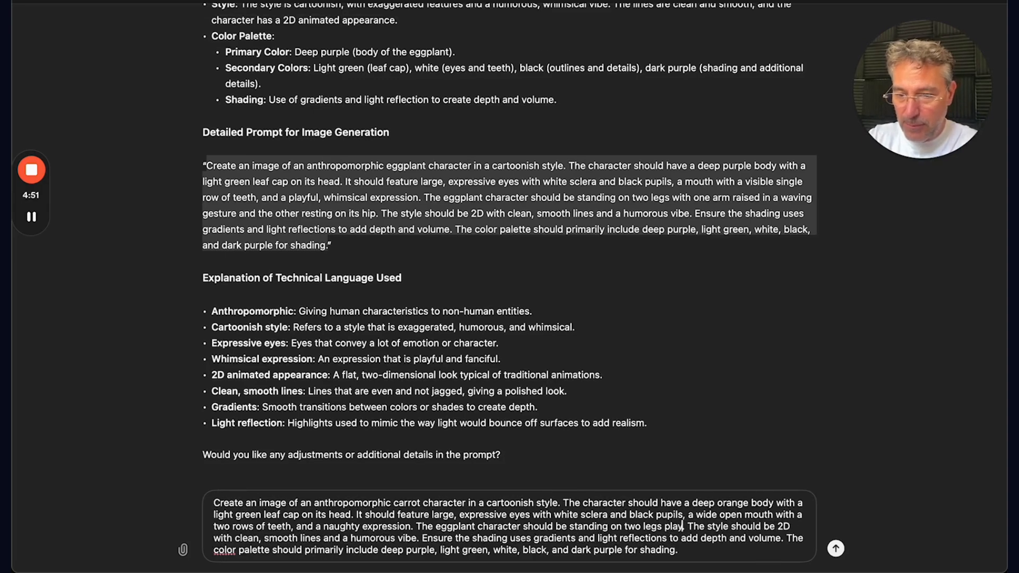
text( guitar)
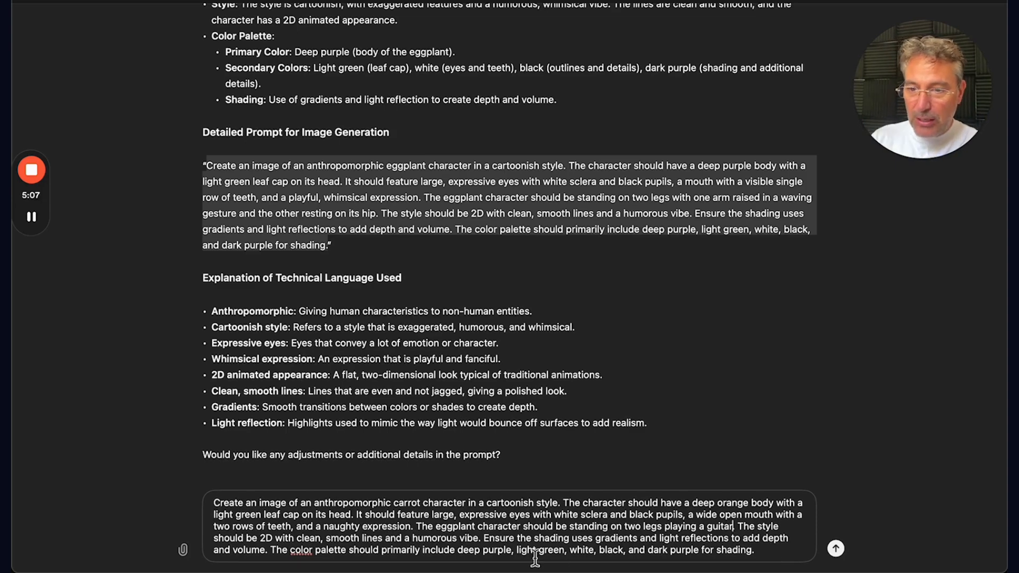
Step: Change the palette colours to deep orange and dark orange for shading, then send the edited prompt
double_click(493, 550)
text(orag)
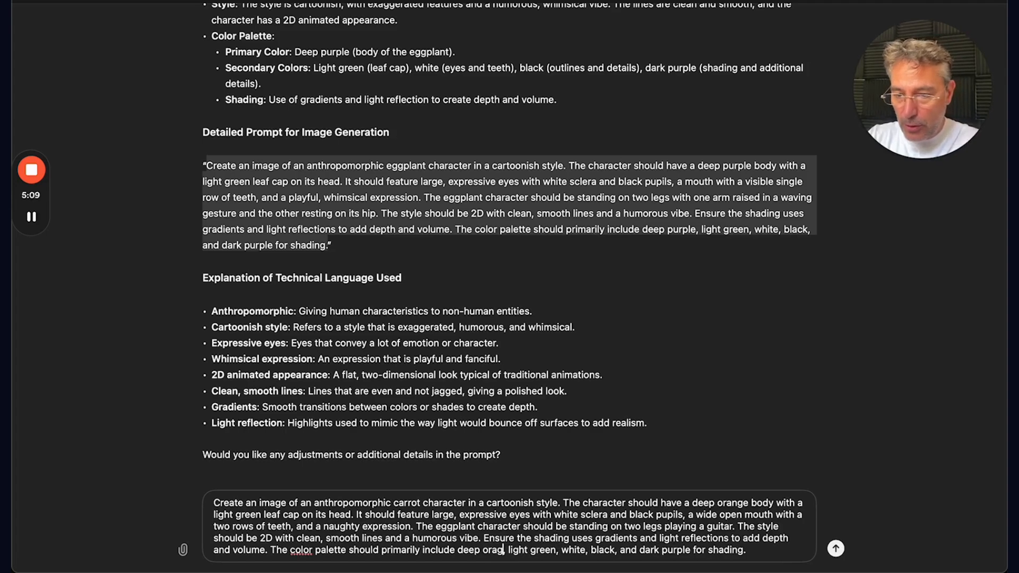
key(BackSpace)
text(nge,)
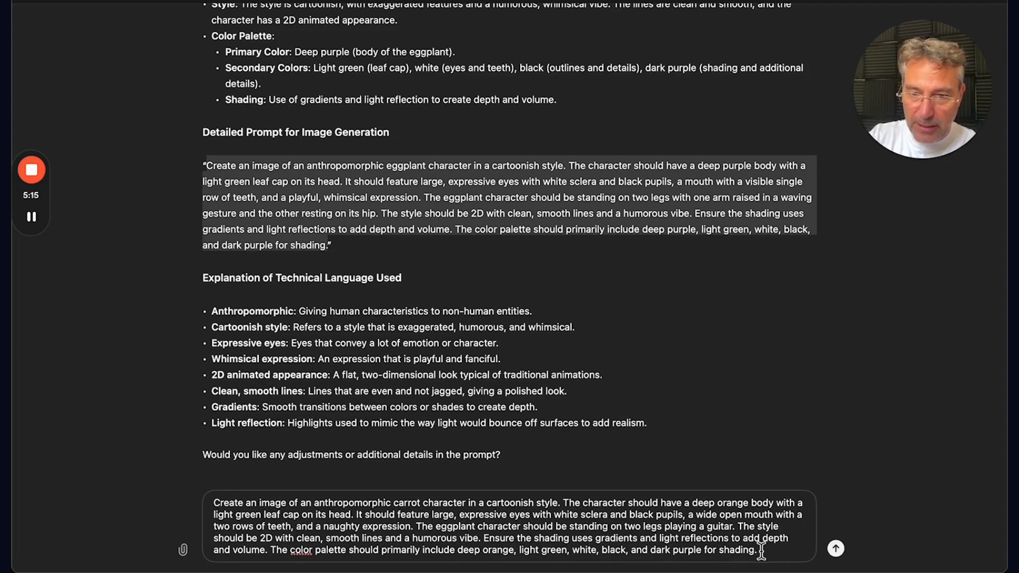
double_click(689, 552)
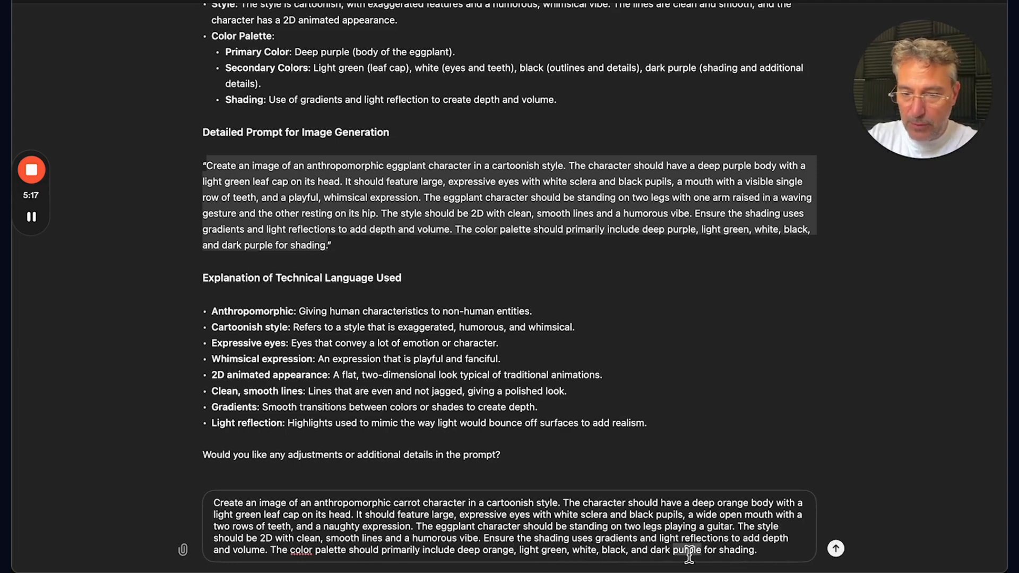
text(orange)
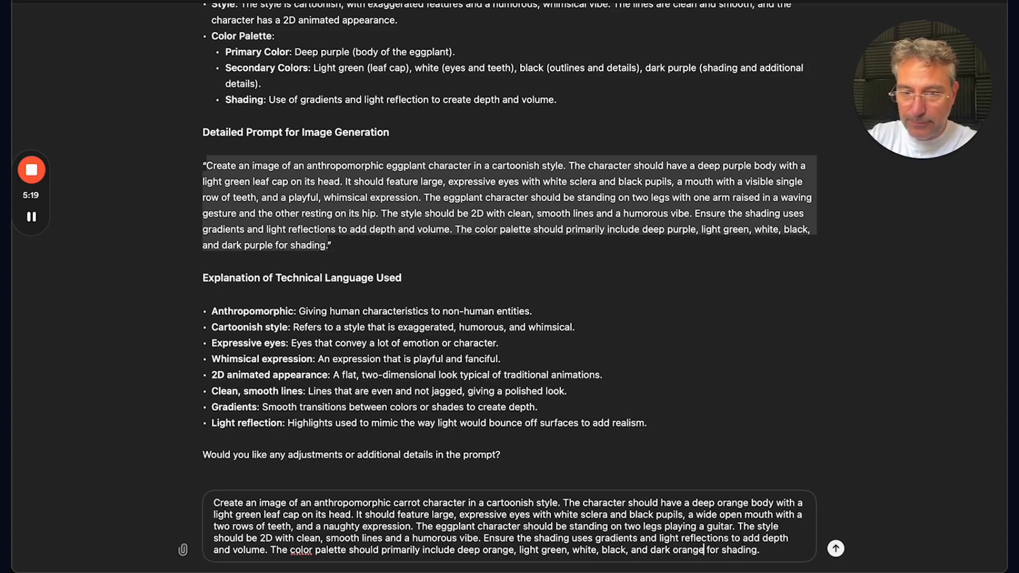
click(775, 551)
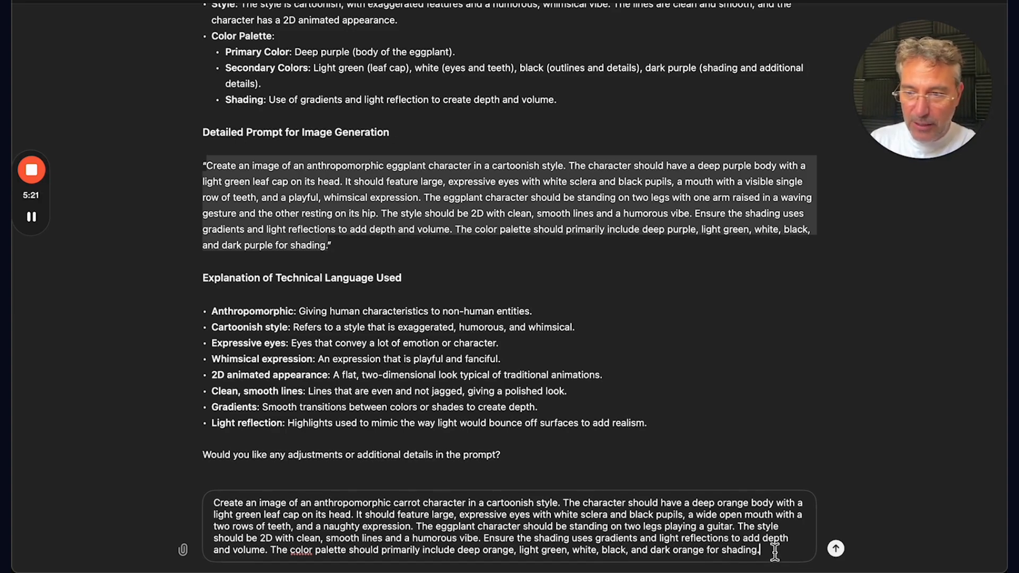
click(837, 549)
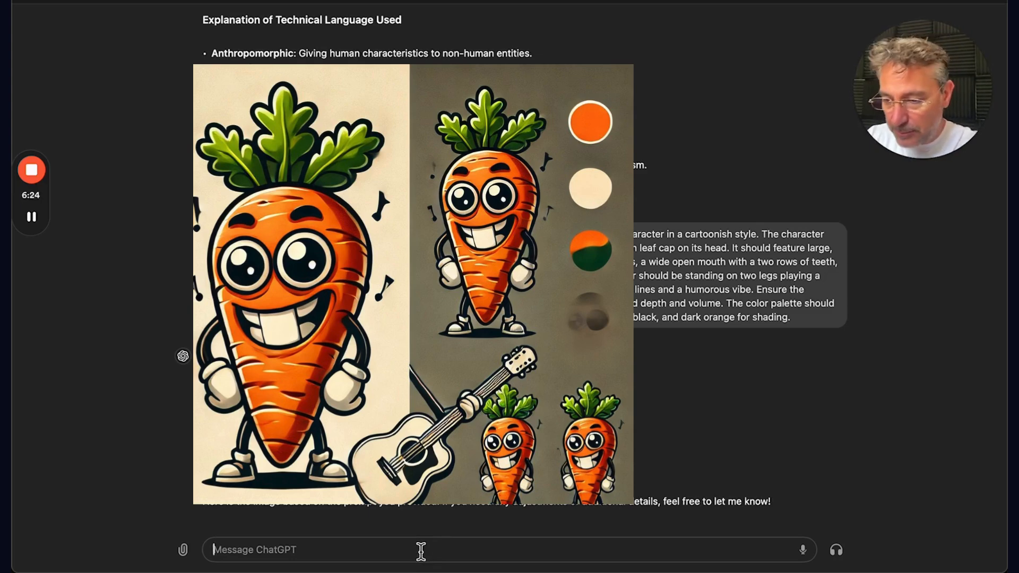
Step: Send the request 'Edit this. The carrot character should be playing the guitar' and open the revised image
text(Ed)
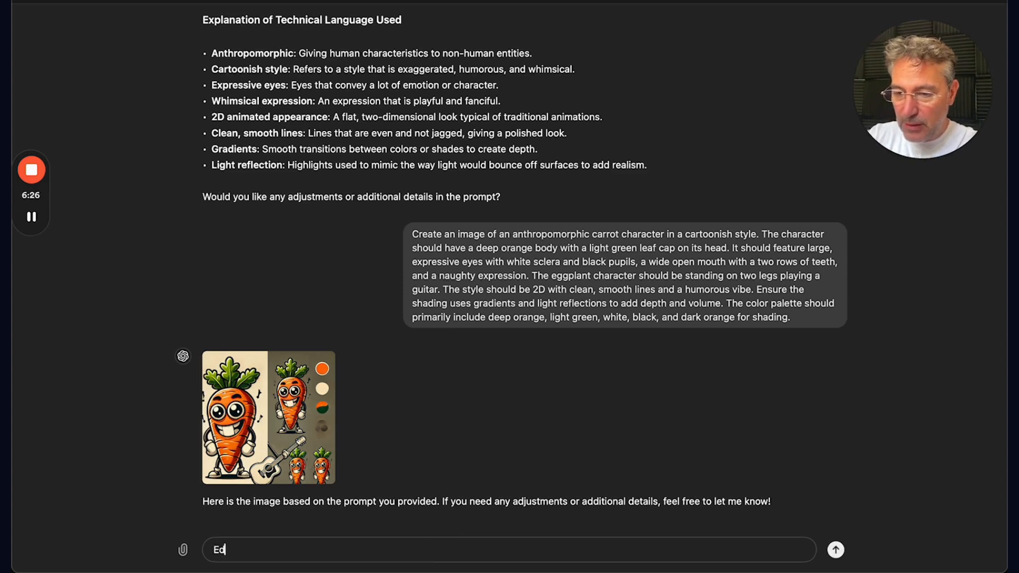
text(it this. )
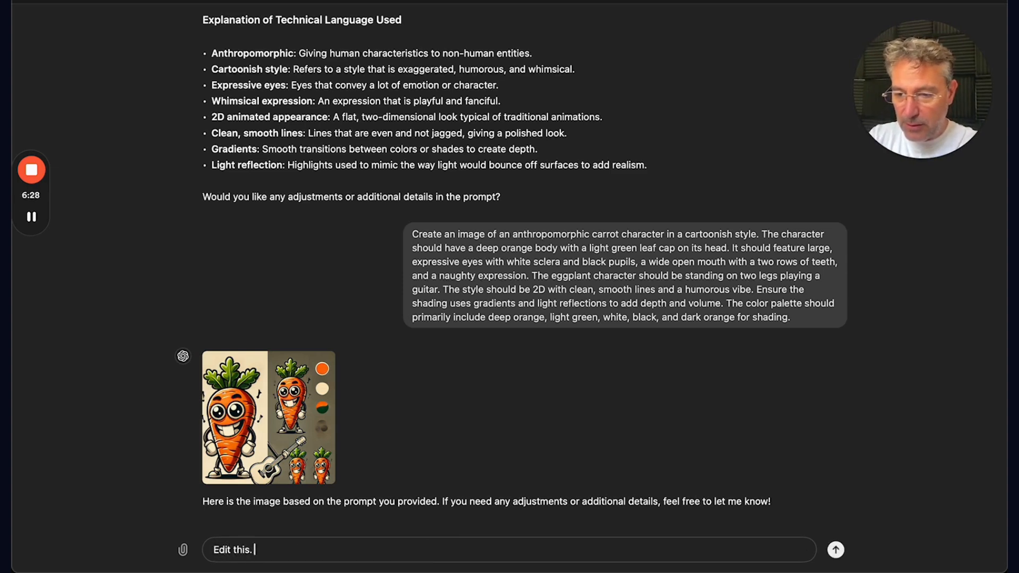
text(The carrot charac)
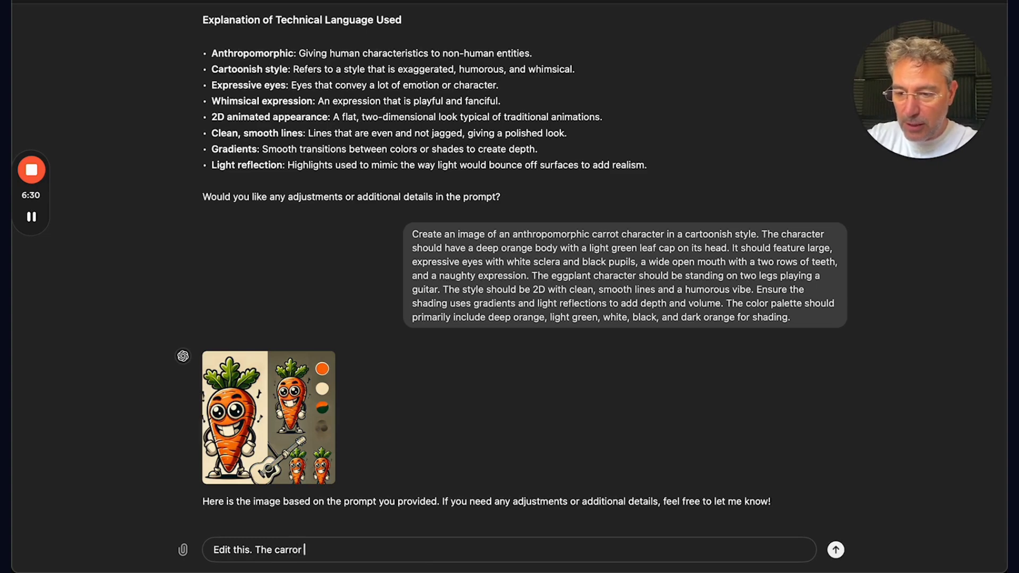
text(tor)
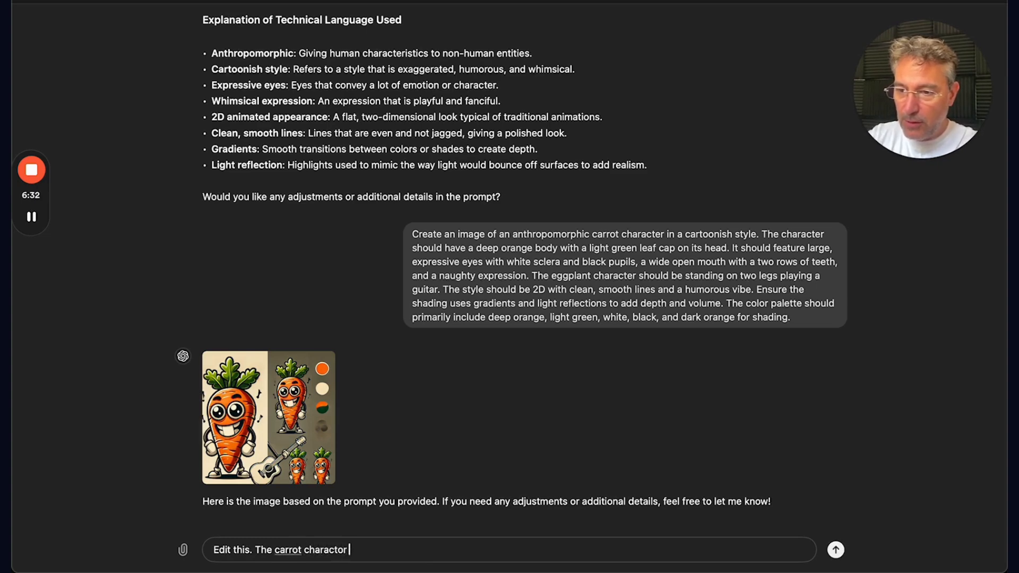
text( should)
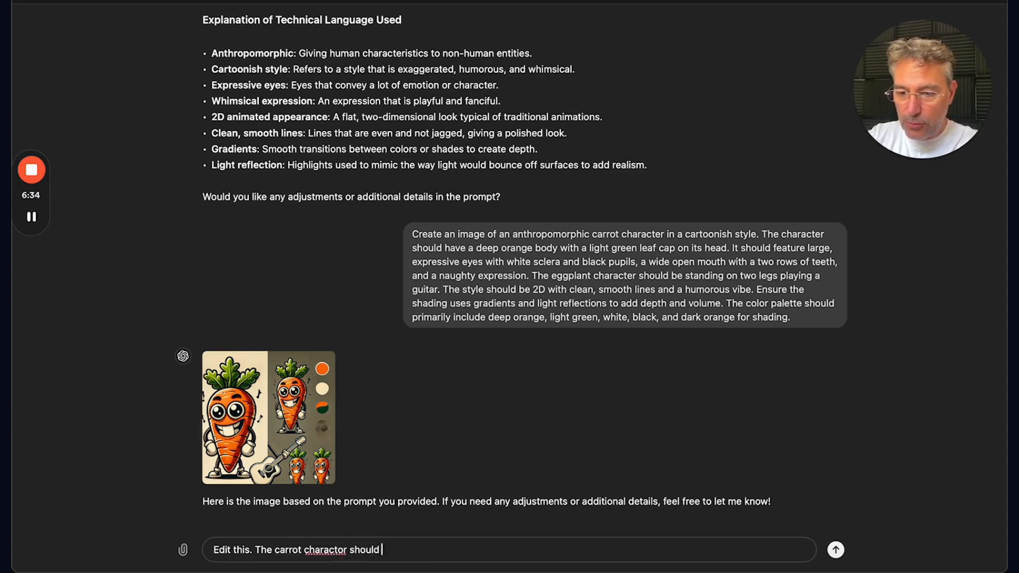
text( be playing the guit)
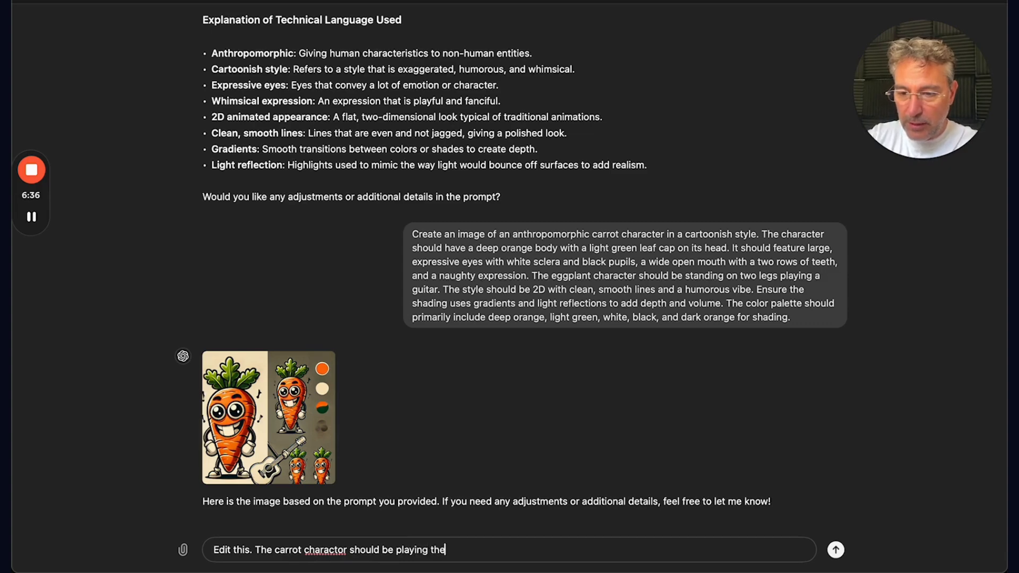
text(ar)
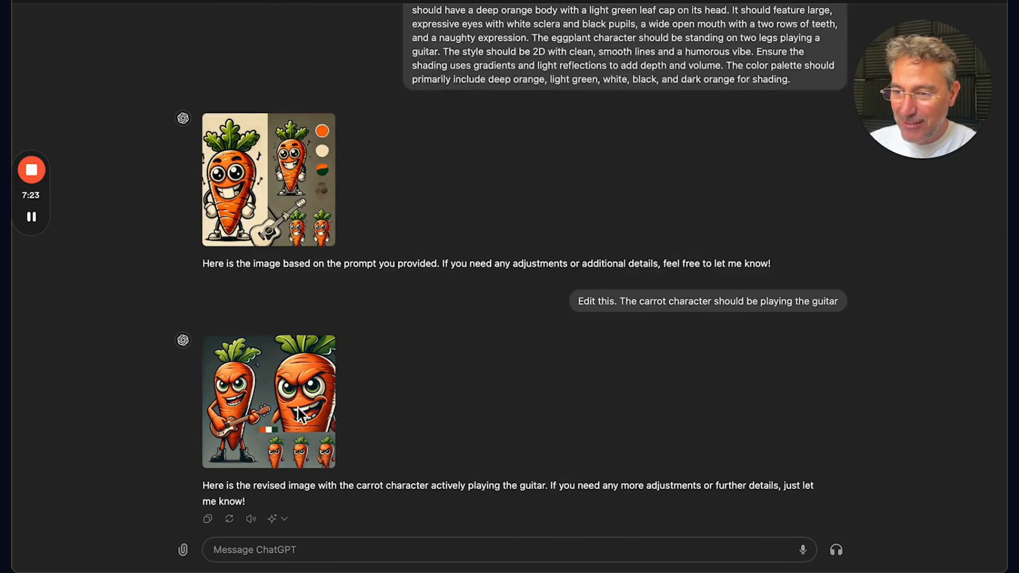
click(303, 415)
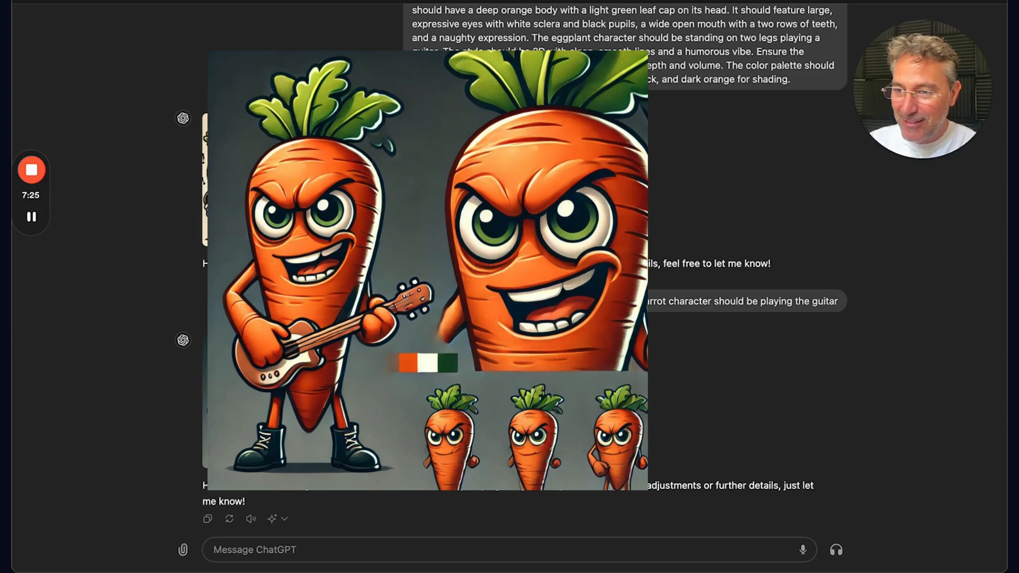